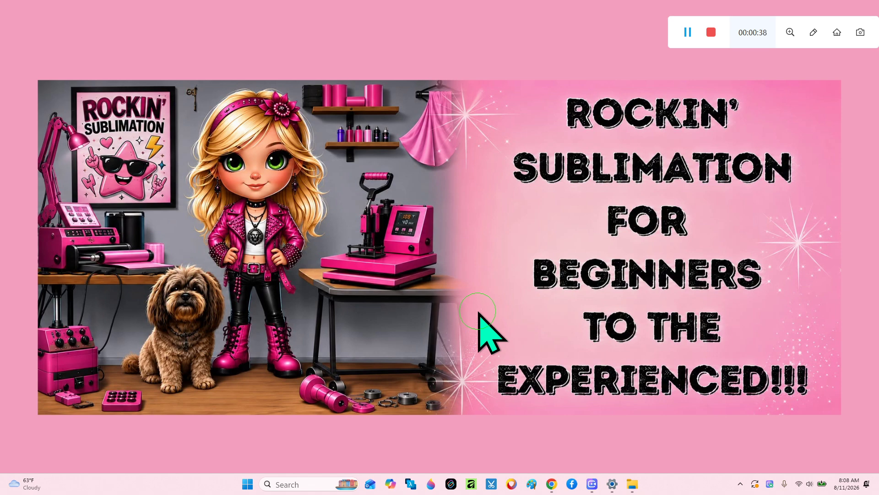
Open the Windows Printers & scanners settings and show the page of the ET2800 w/Drivers printer.
left_click(276, 484)
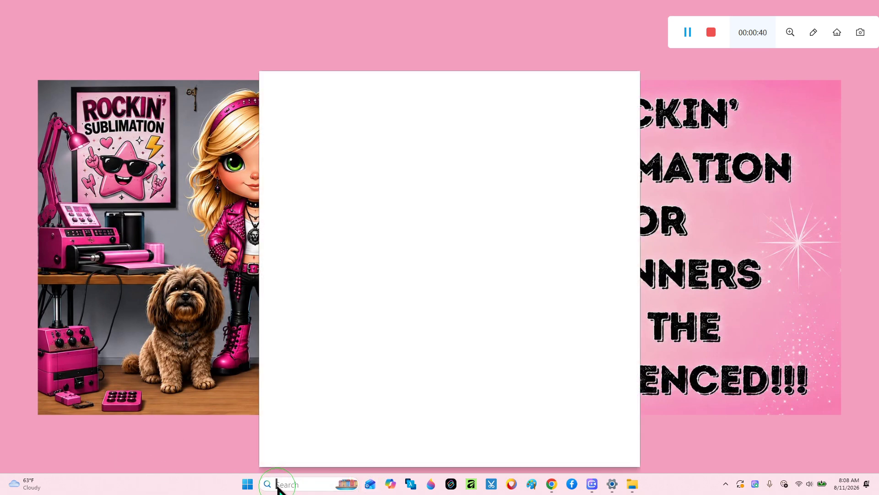
left_click(305, 107)
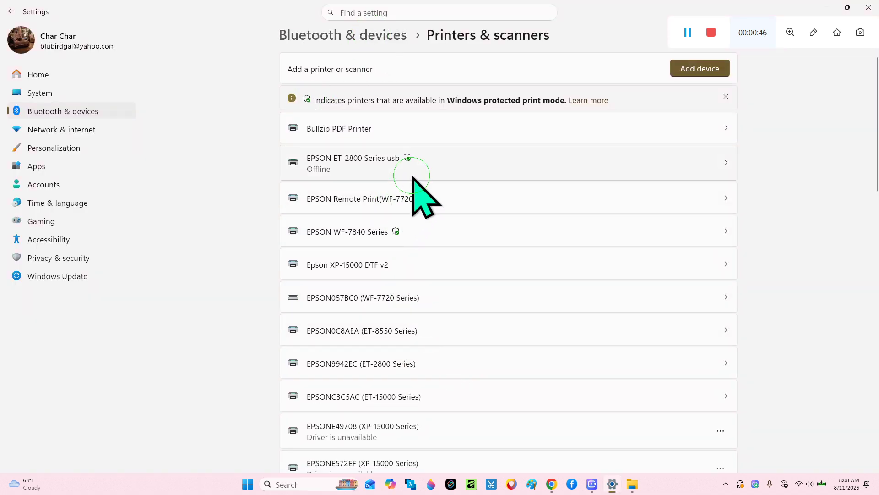
scroll(399, 402, "down", 2)
scroll(434, 369, "down", 1)
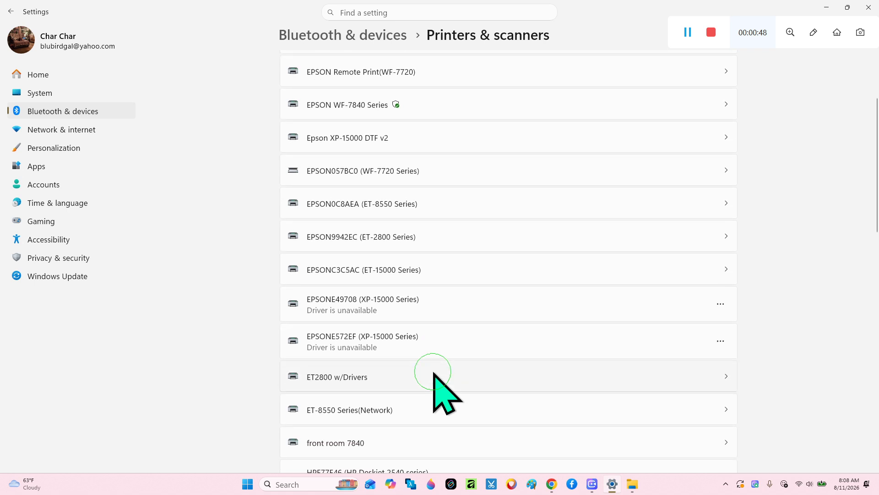
left_click(297, 380)
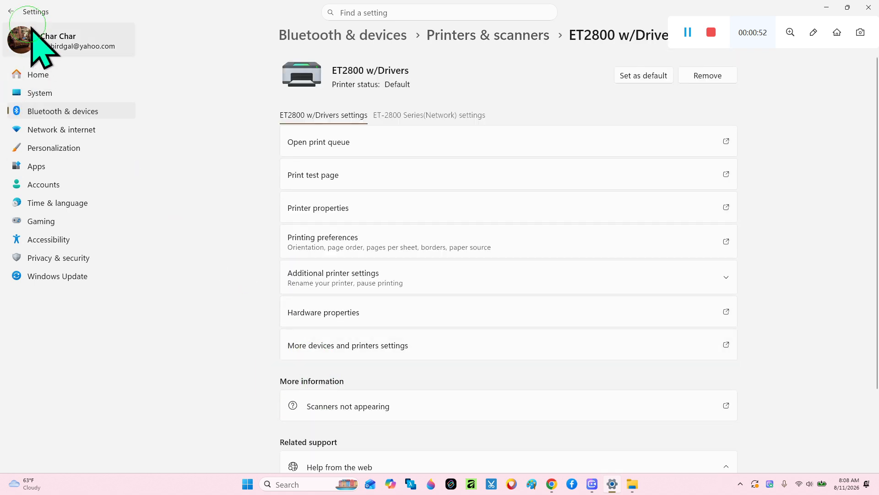
Go back to the printer list, look through the installed printers, and reopen the ET2800 w/Drivers printer.
left_click(10, 11)
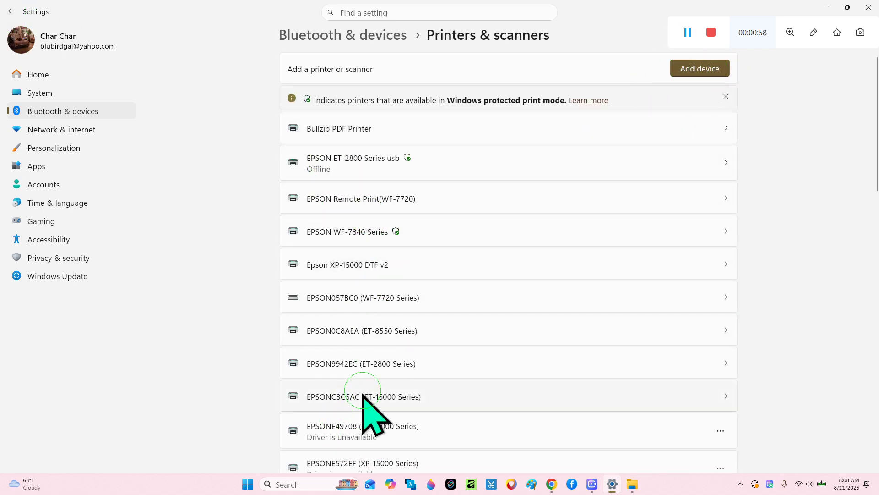
scroll(432, 375, "down", 2)
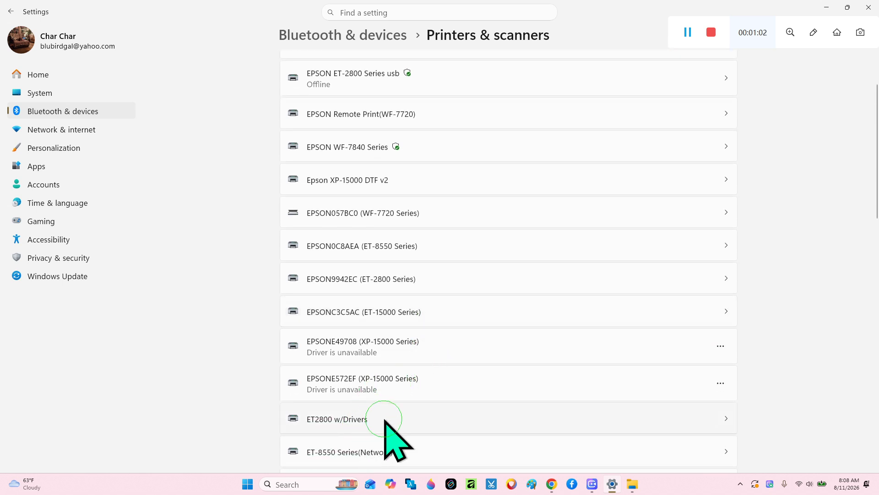
scroll(383, 419, "up", 2)
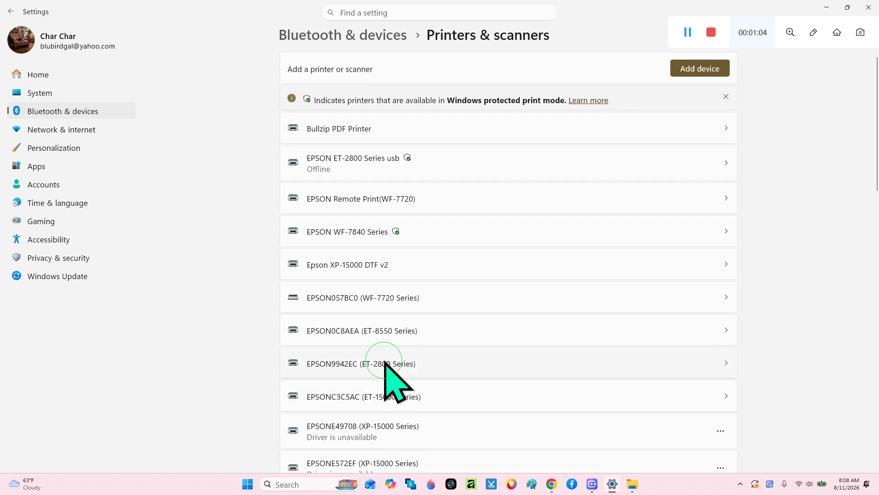
scroll(430, 370, "down", 4)
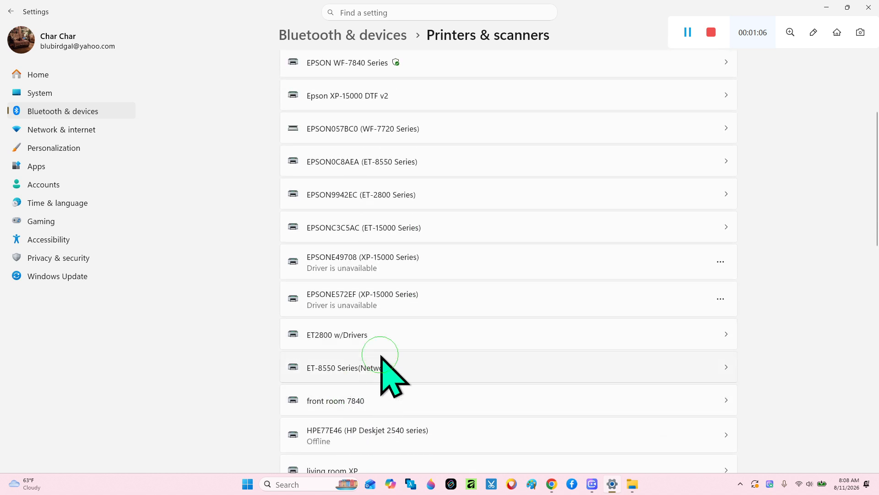
left_click(377, 332)
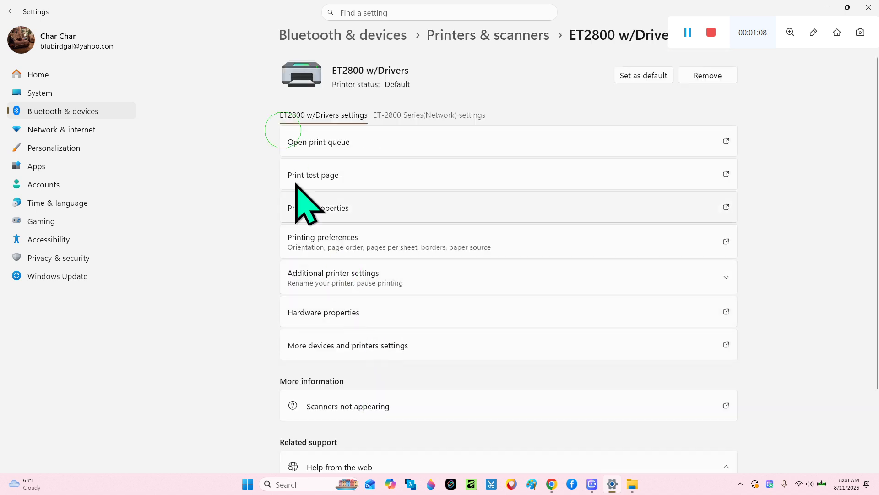
Start creating a shortcut for ET2800 w/Drivers in Devices and Printers, decline placing it on the desktop, and close that window.
left_click(348, 347)
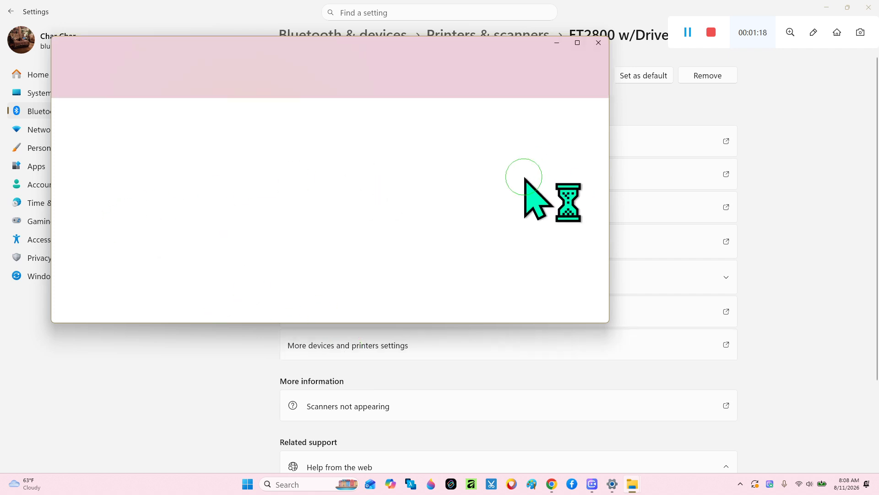
scroll(350, 206, "down", 8)
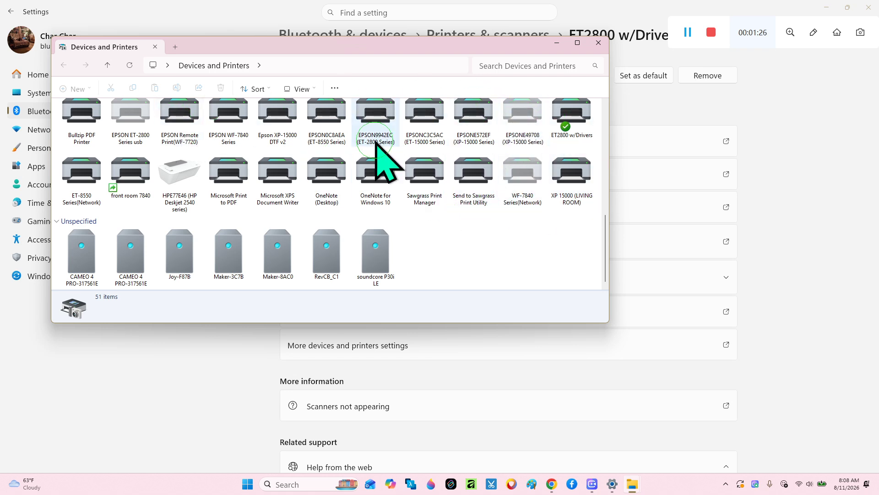
right_click(572, 120)
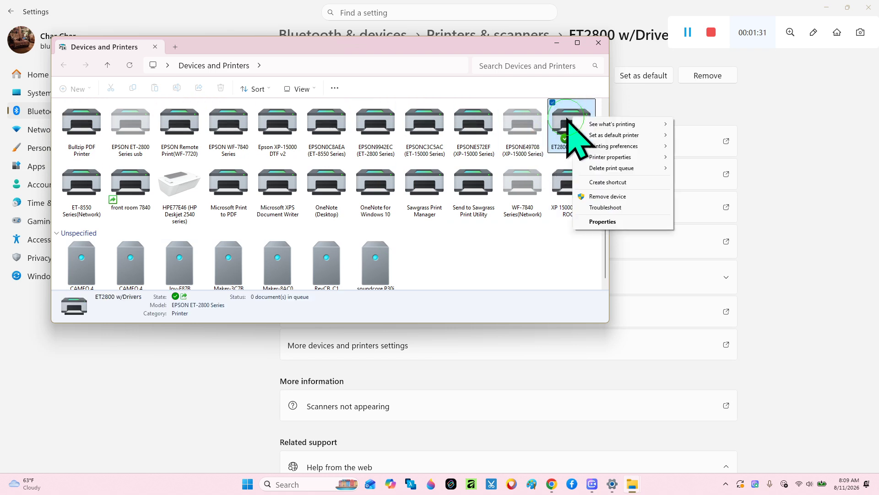
left_click(603, 180)
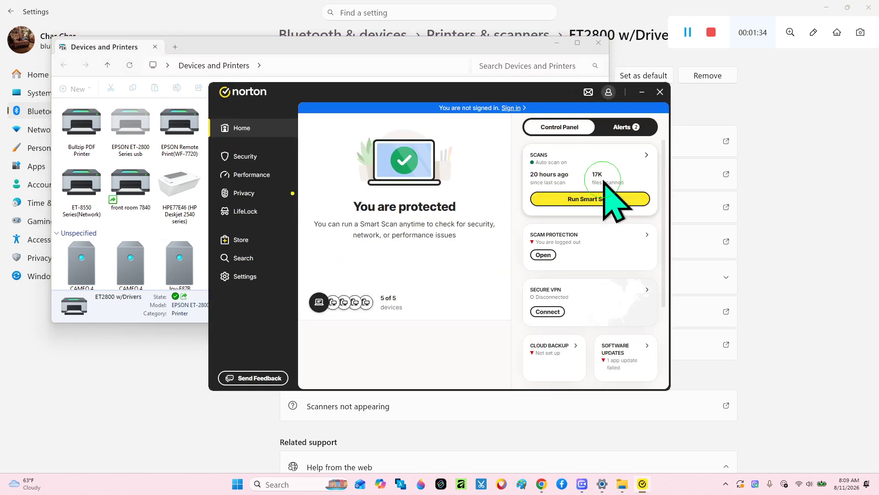
left_click(661, 90)
right_click(565, 143)
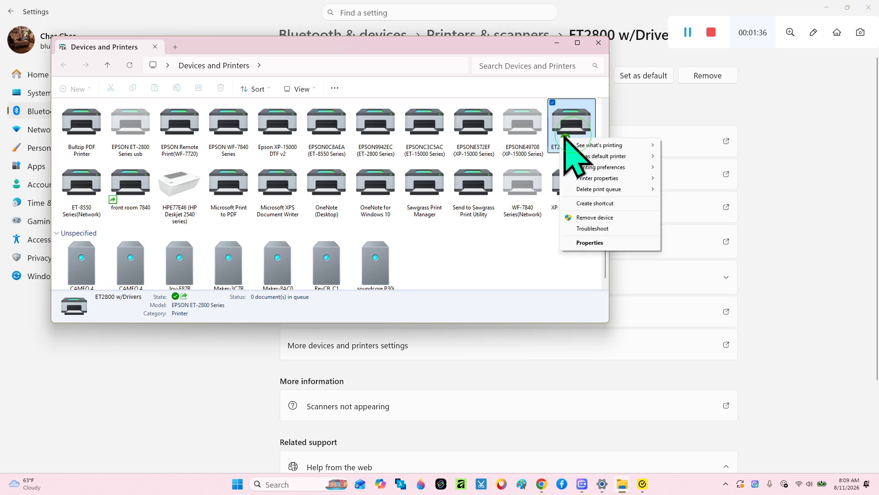
left_click(614, 203)
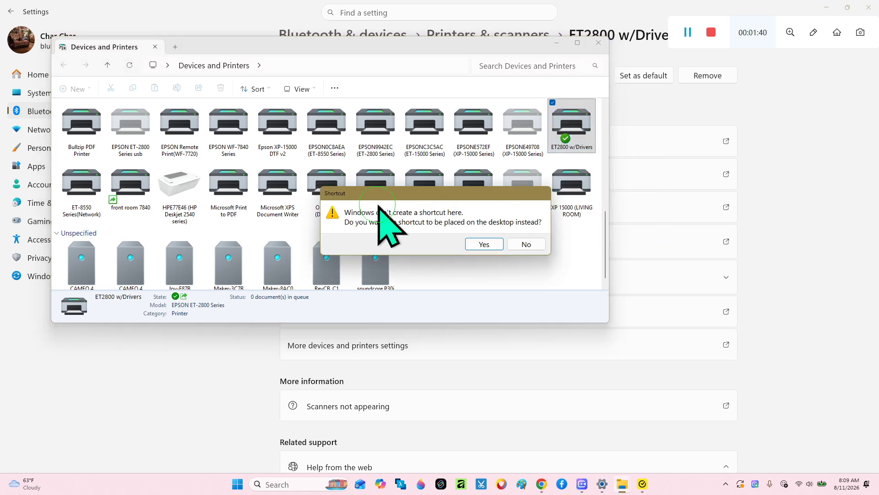
left_click(526, 244)
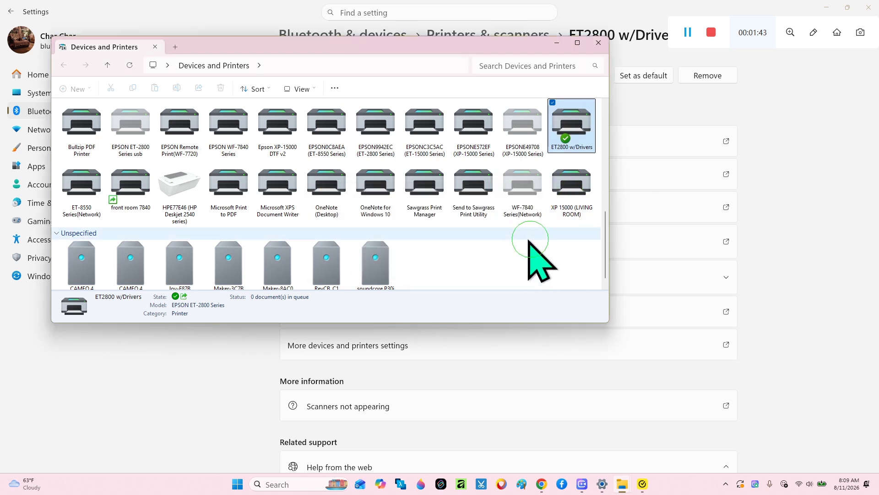
left_click(599, 43)
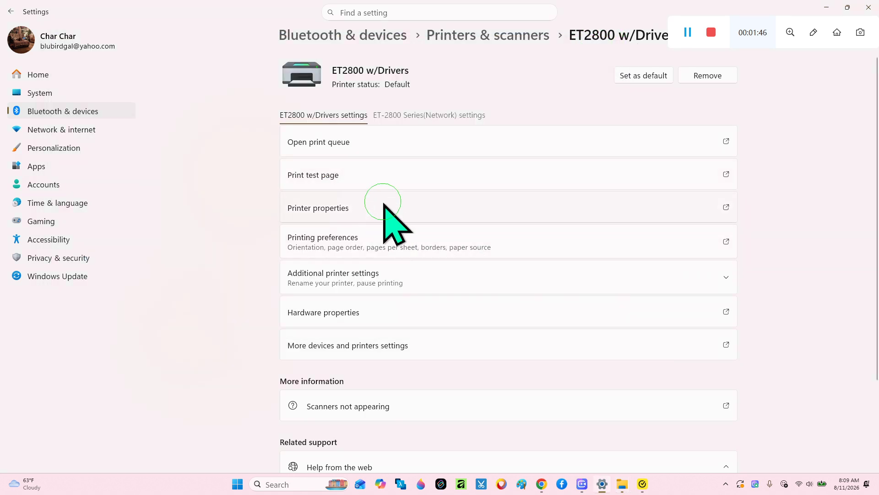
Open the printing preferences of ET2800 w/Drivers and look through the available paper types.
left_click(344, 240)
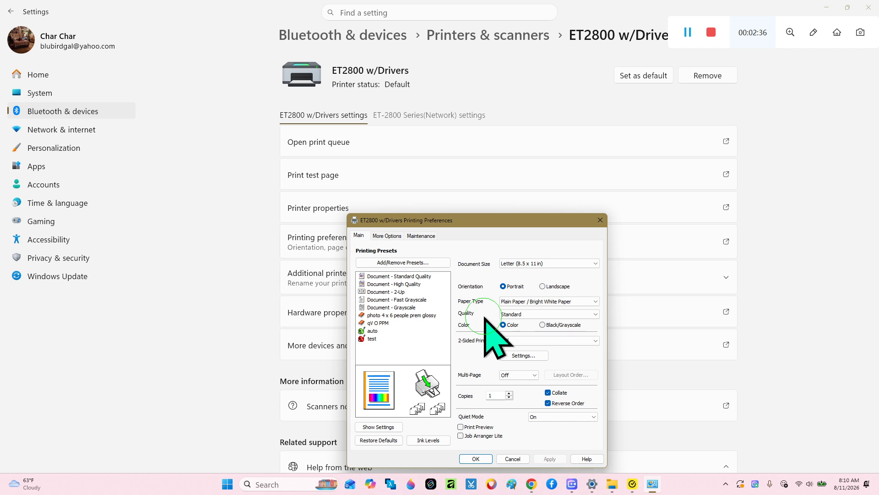
left_click(563, 301)
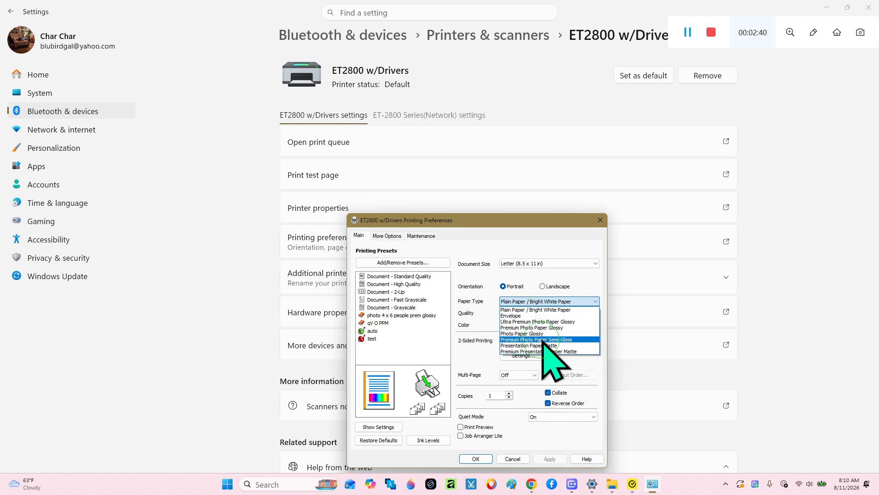
left_click(521, 248)
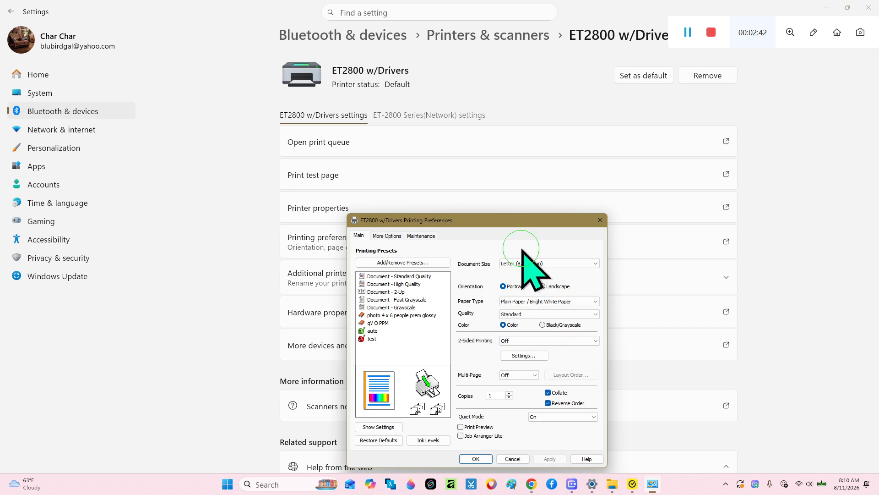
Set the print quality through More Settings to Standard-Vivid, and check the Quiet Mode setting.
left_click(518, 313)
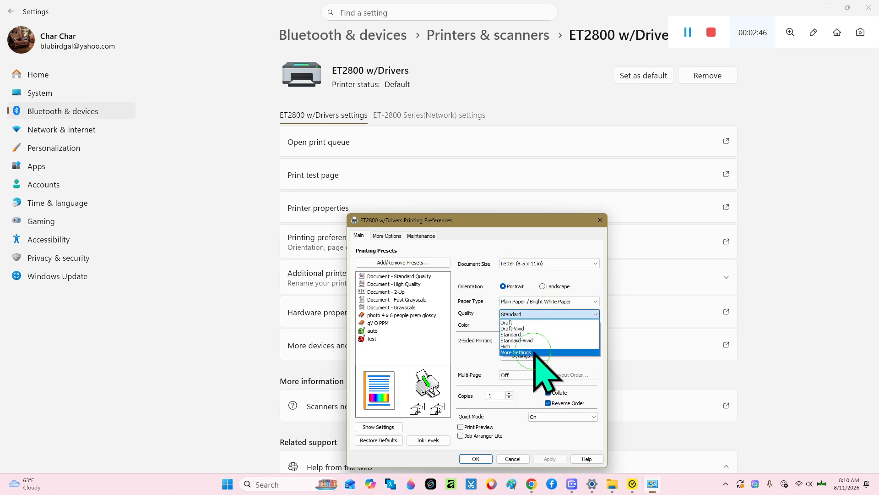
left_click(530, 353)
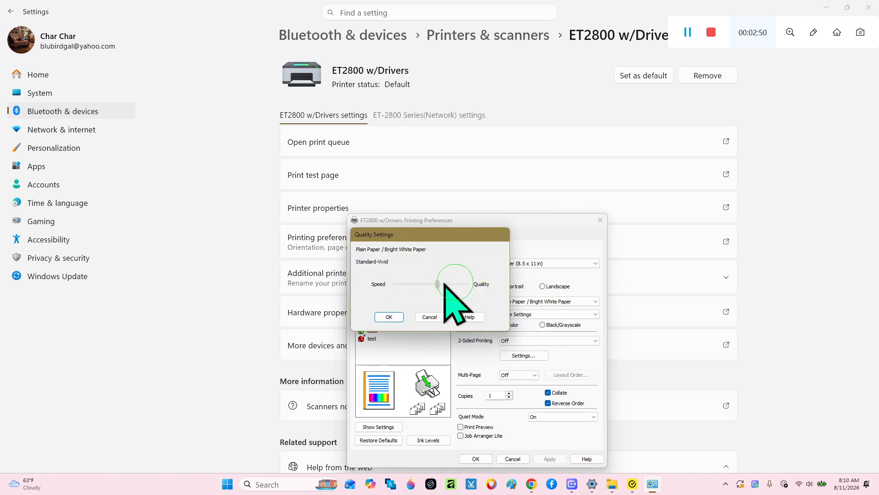
left_click(390, 316)
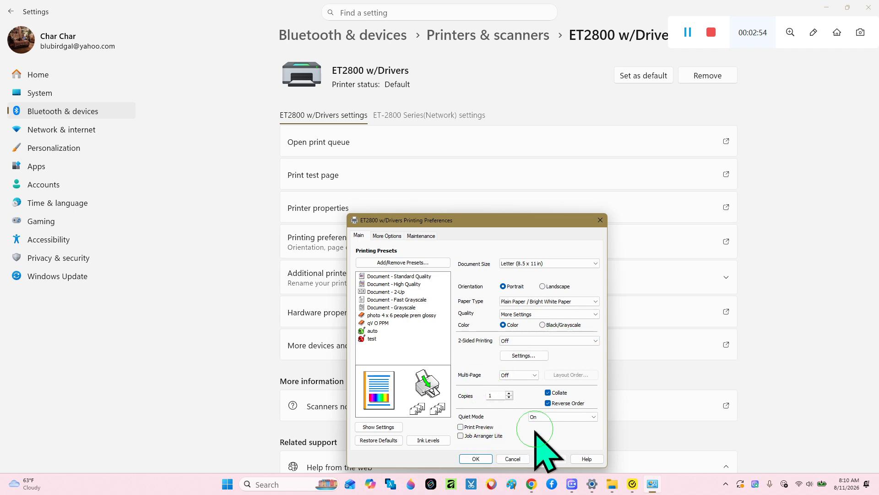
left_click(556, 417)
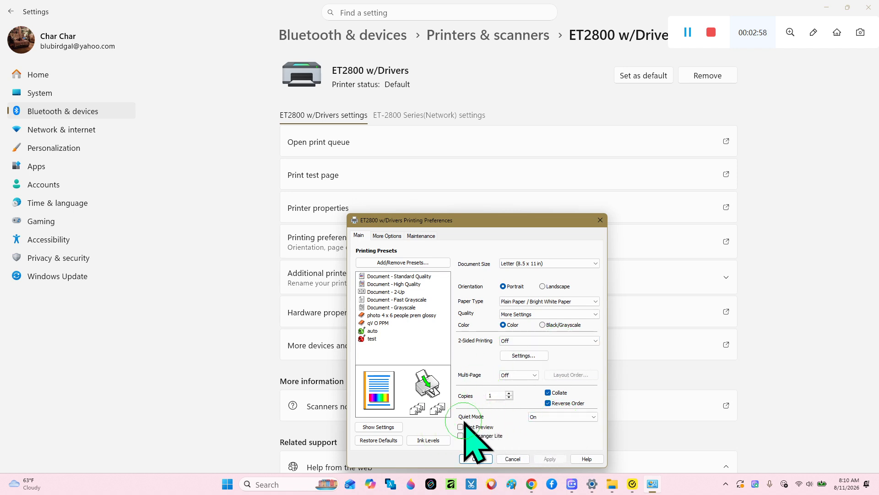
Turn off Bidirectional Printing and turn on Mirror Image in the additional print settings.
left_click(387, 235)
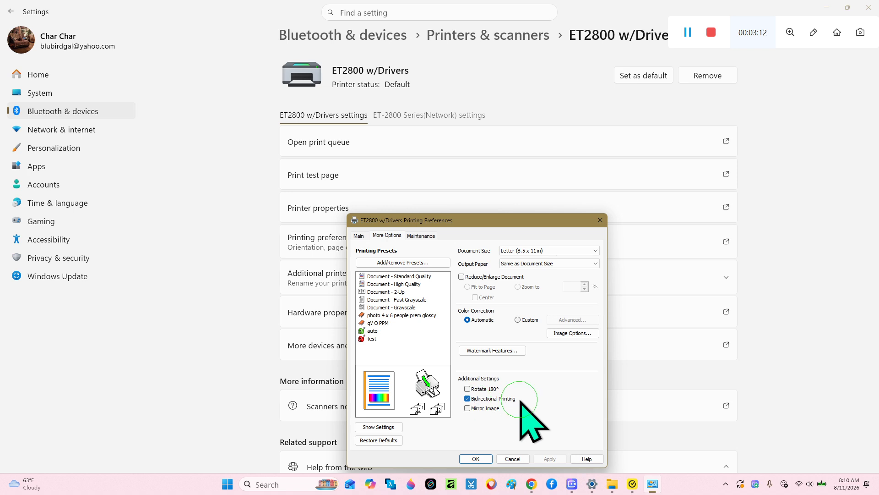
left_click(467, 398)
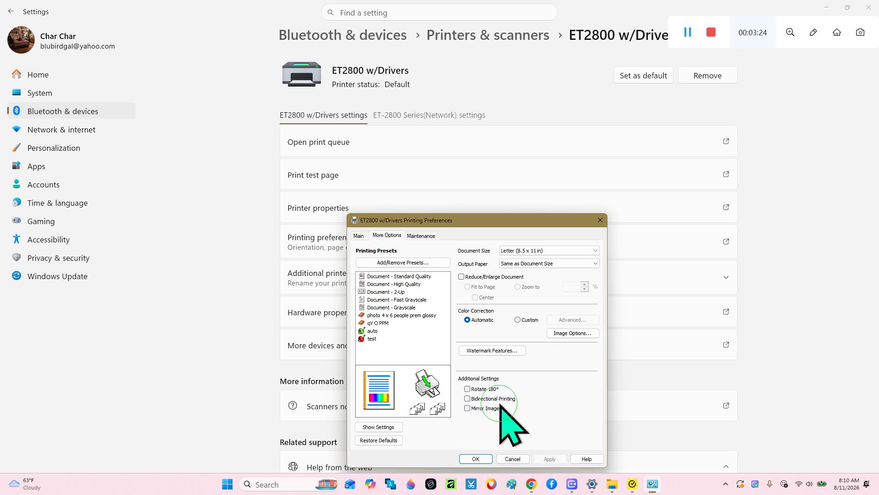
left_click(468, 408)
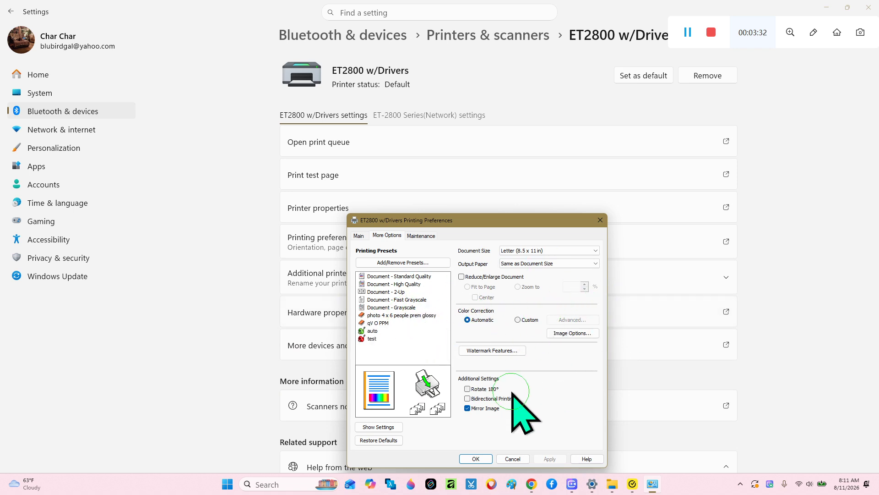
Review the printer's Extended Settings among the maintenance functions.
left_click(425, 236)
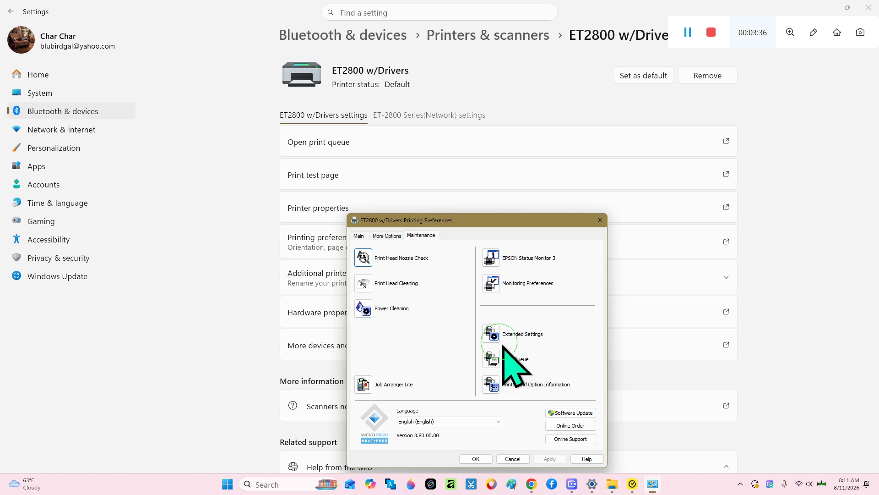
left_click(491, 335)
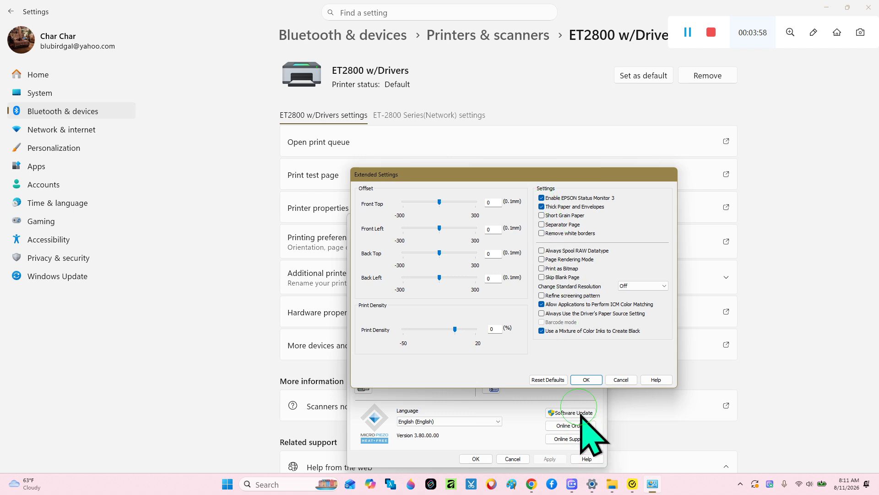
left_click(583, 379)
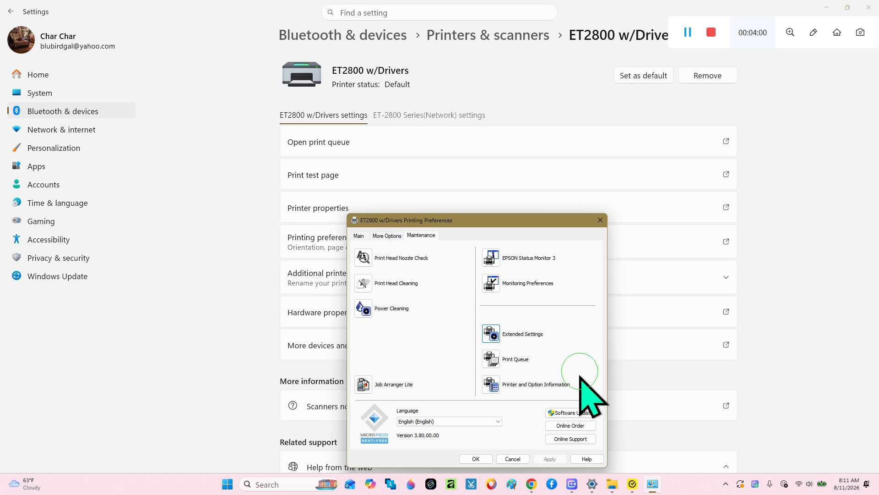
Turn on Print Preview in the main print settings and close the printing preferences without applying them.
left_click(360, 235)
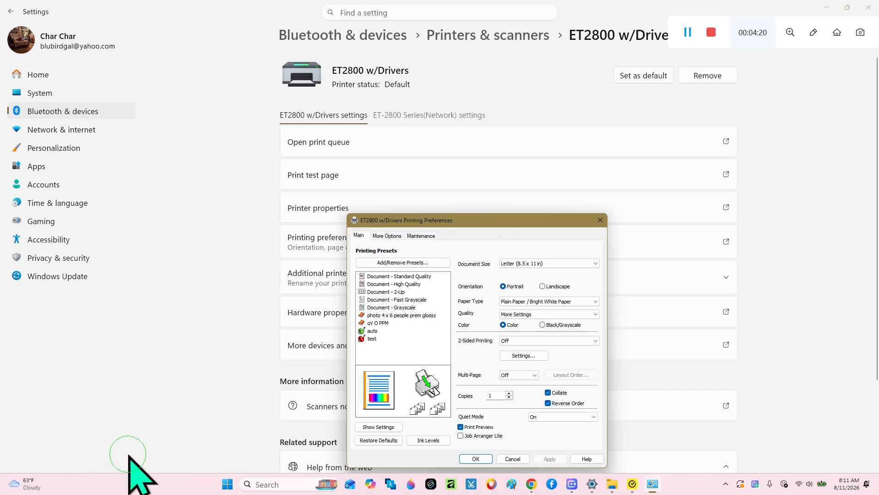
left_click(600, 219)
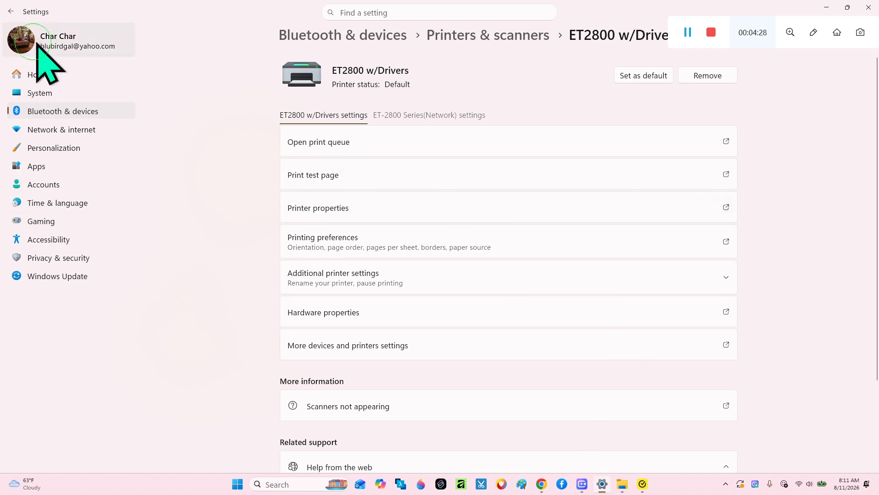
Open the printing preferences of the EPSON9942EC (ET-2800 Series) printer from the printer list and keep Color selected.
left_click(10, 11)
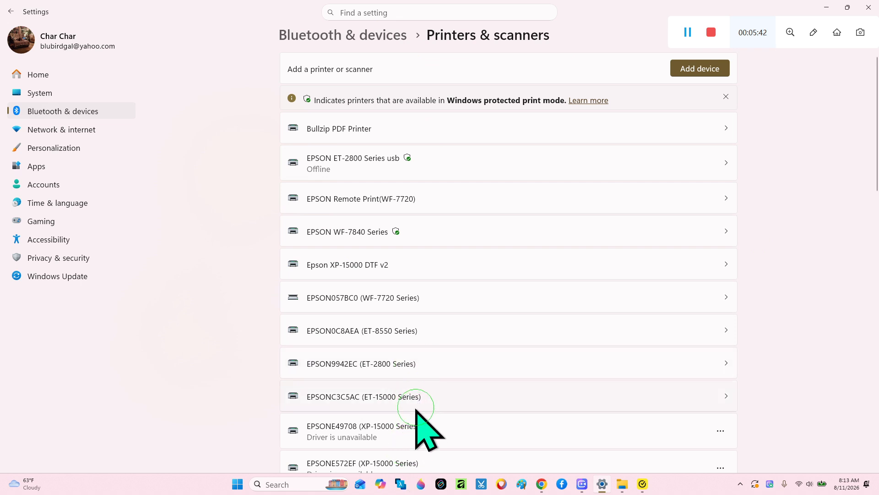
left_click(412, 365)
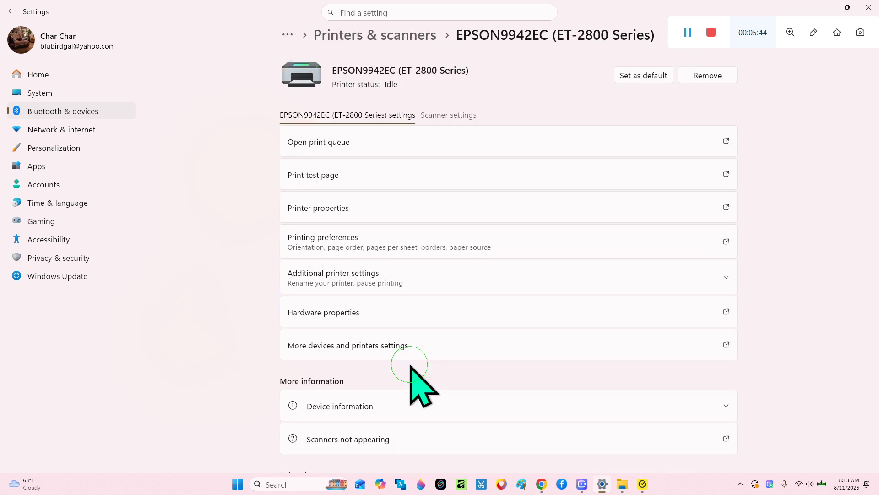
left_click(359, 242)
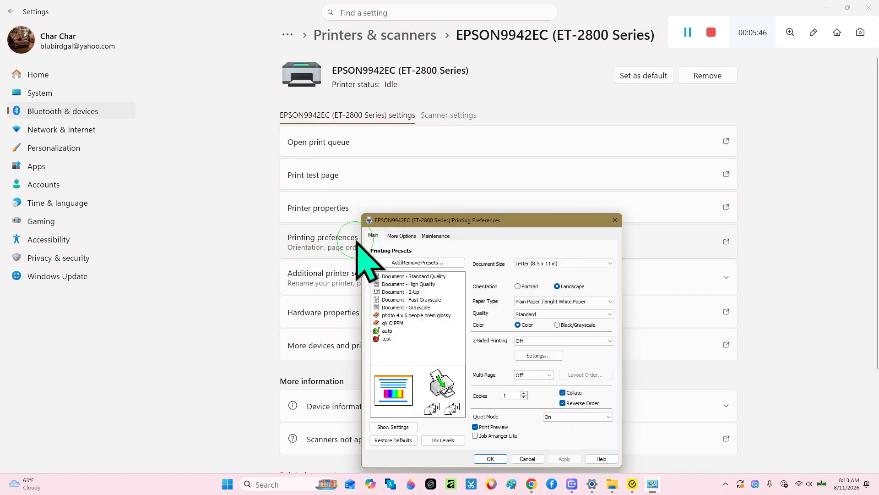
left_click(529, 324)
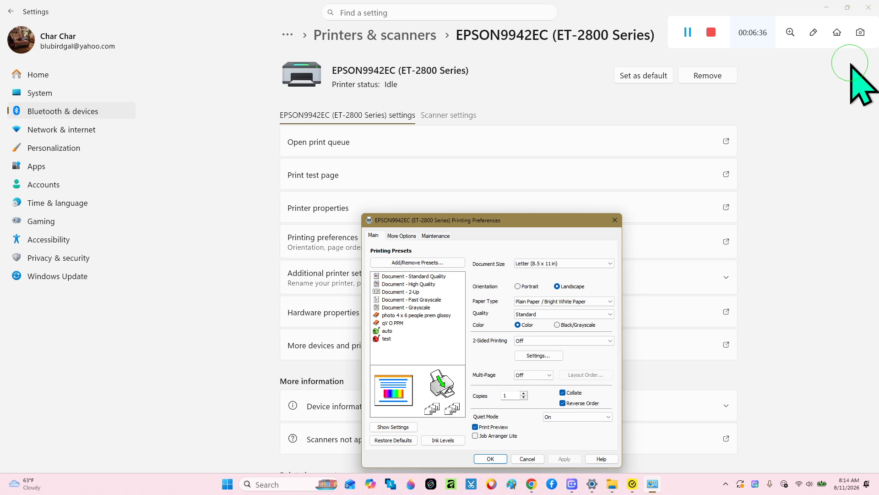
left_click_drag(754, 23, 784, 95)
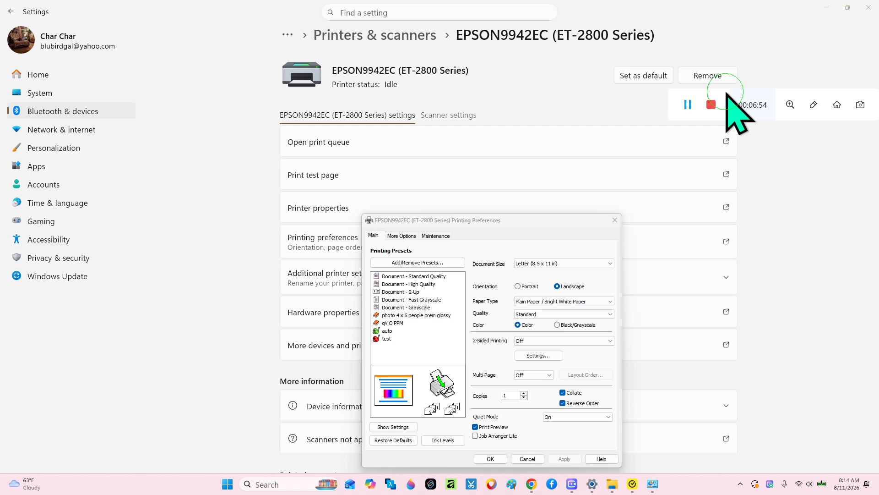
left_click_drag(727, 91, 740, 13)
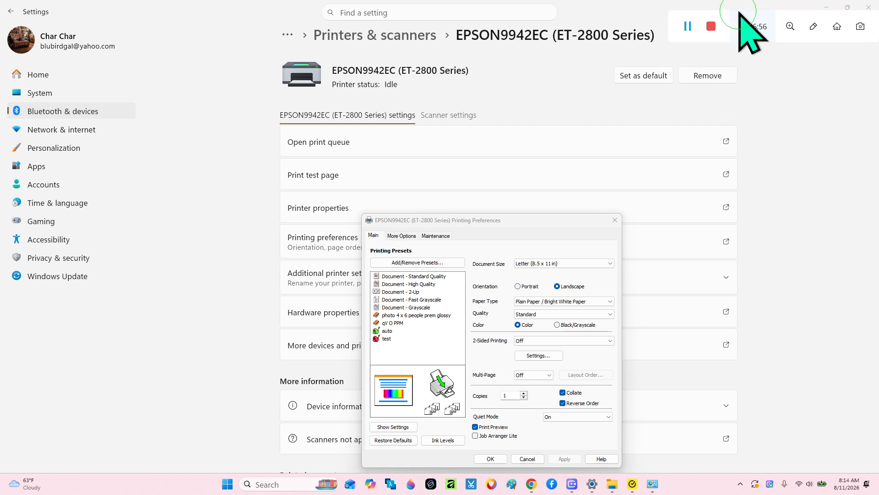